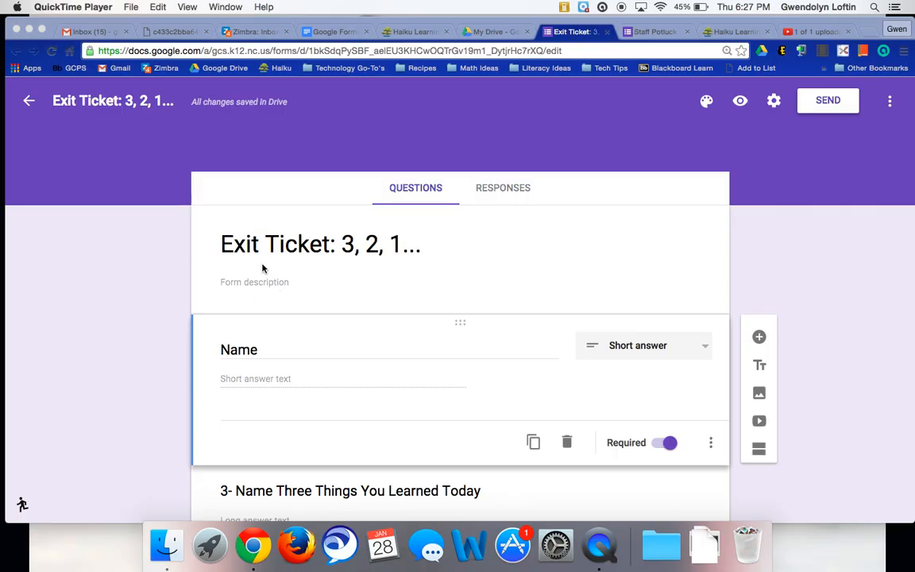
- Review the Name question and the three exit ticket questions in the form editor
scroll(262, 268, down, 2)
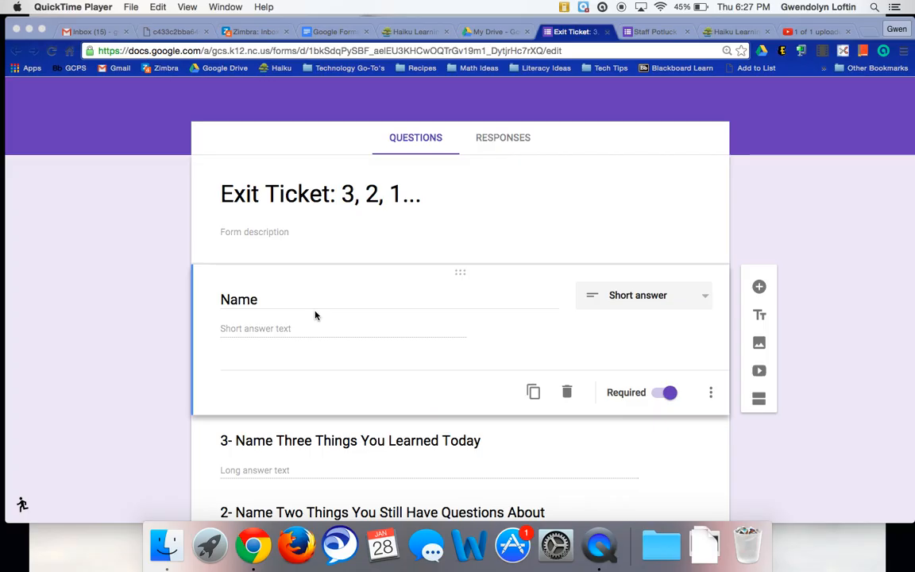
scroll(316, 315, down, 5)
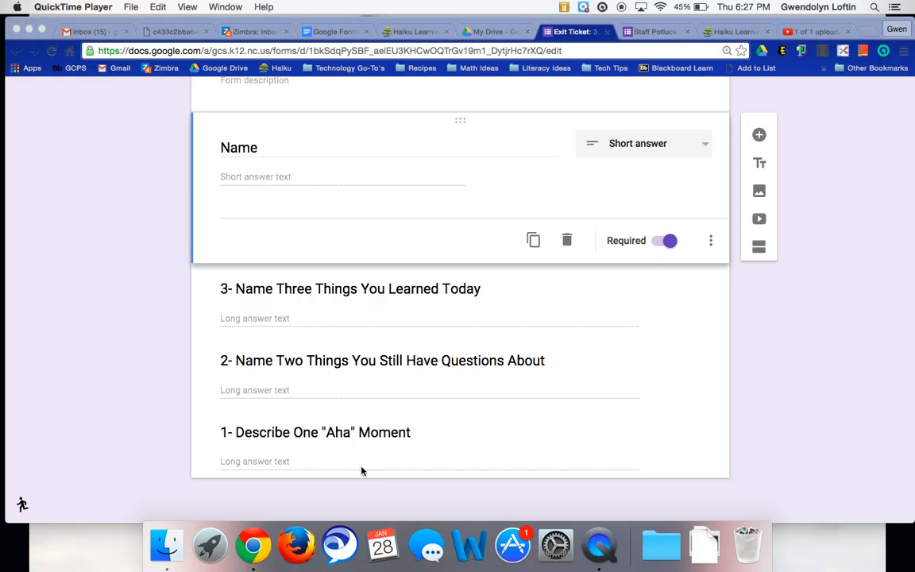
scroll(362, 471, up, 4)
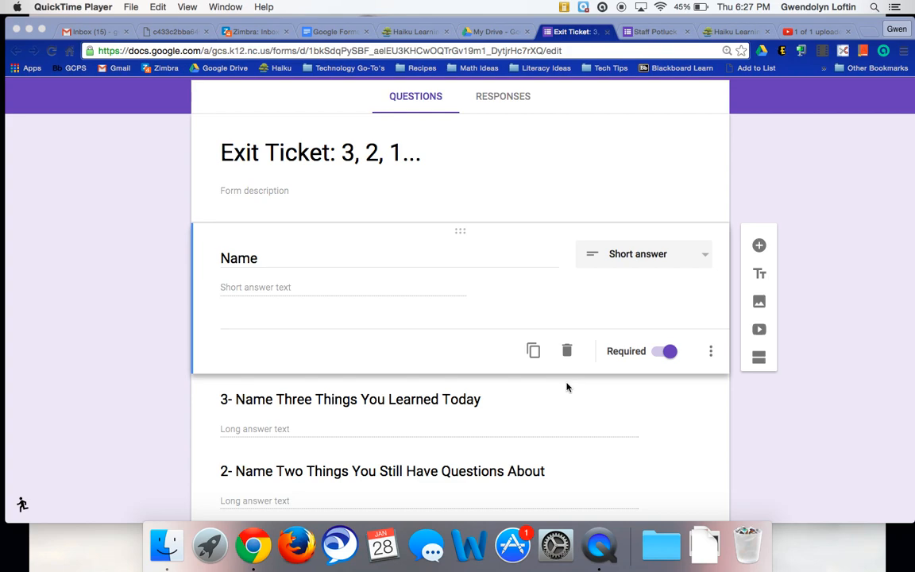
scroll(566, 387, down, 3)
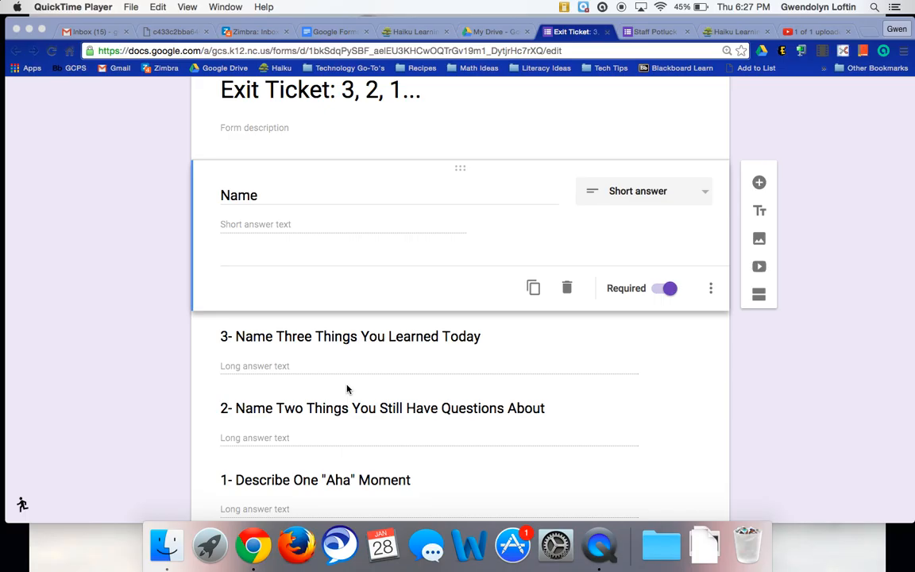
scroll(346, 310, up, 2)
scroll(346, 309, down, 4)
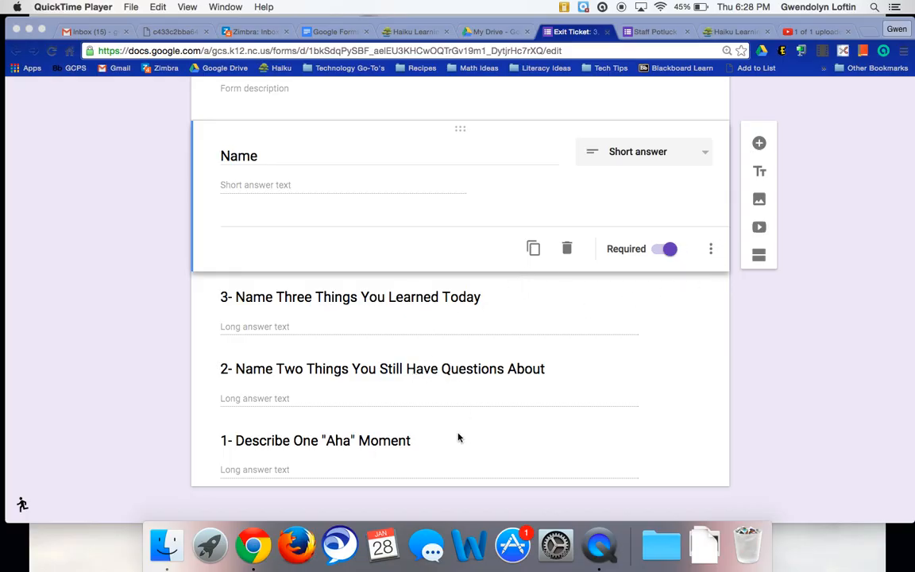
scroll(457, 436, up, 3)
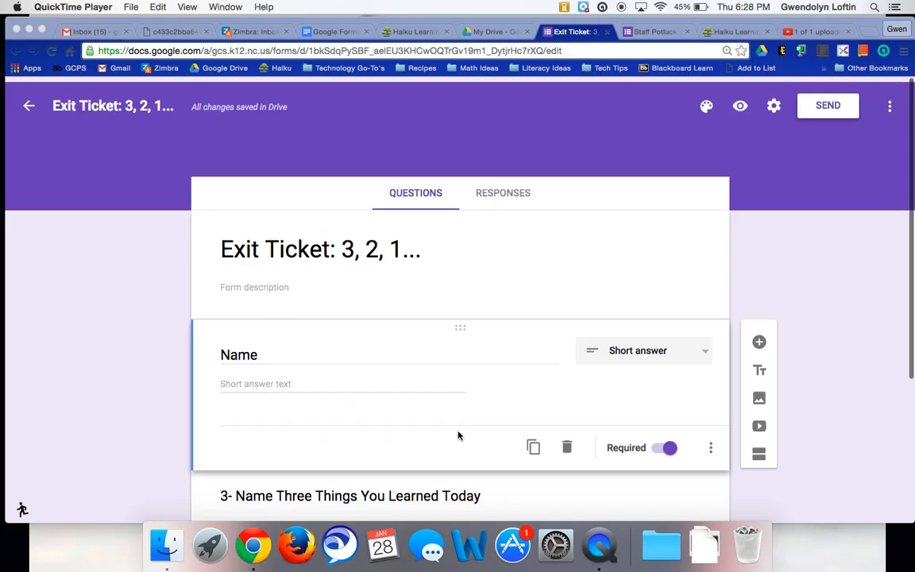
- Copy the form's shareable link, open it in a new browser tab and look through the live form
click(823, 106)
click(823, 106)
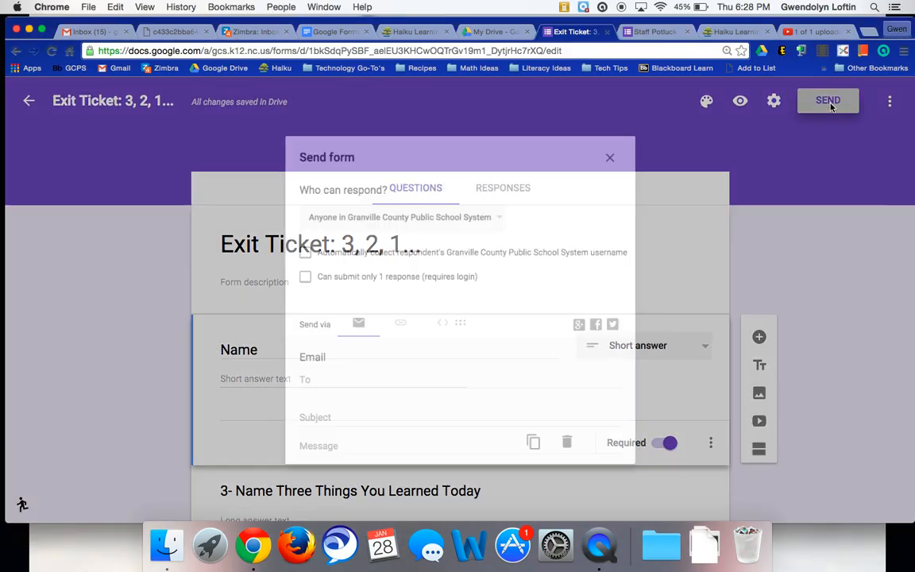
click(390, 327)
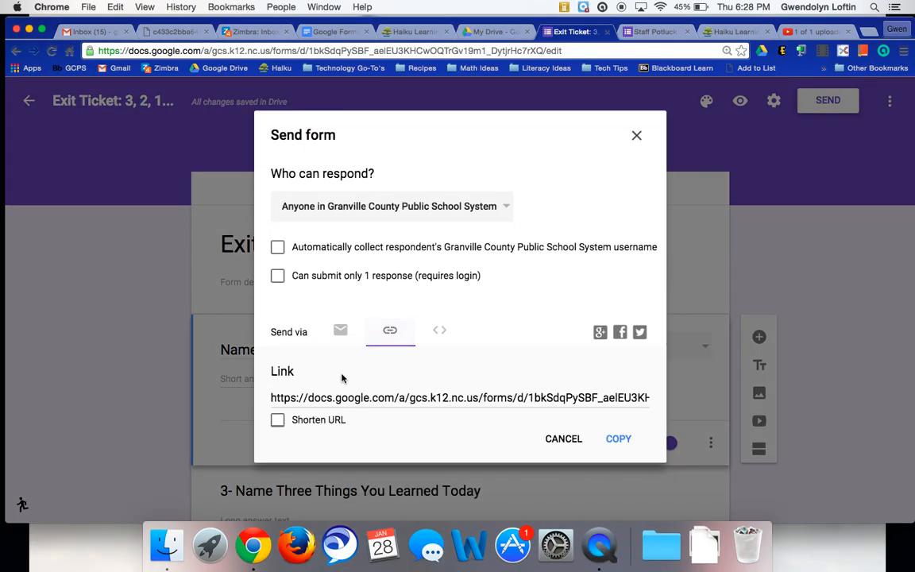
click(320, 400)
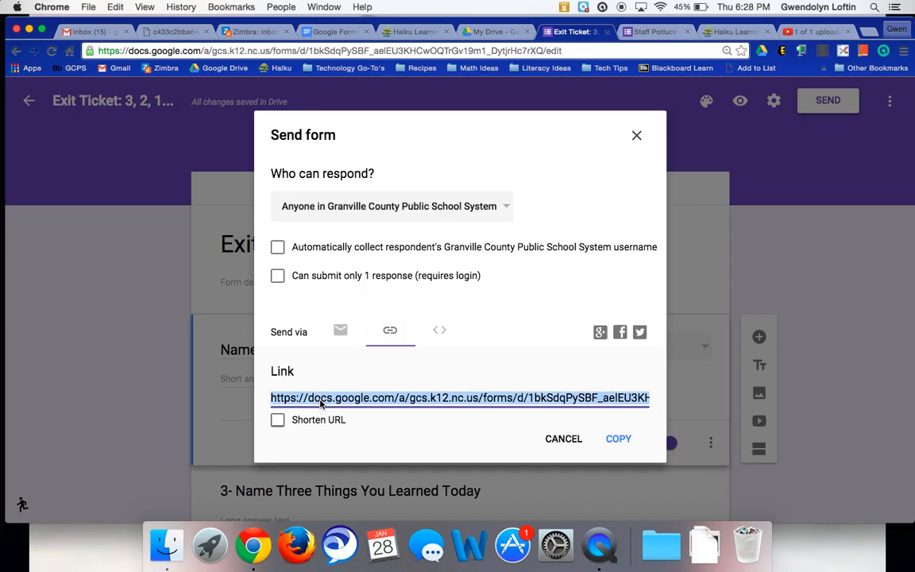
key(super+c)
key(super+t)
key(super+v)
key(Return)
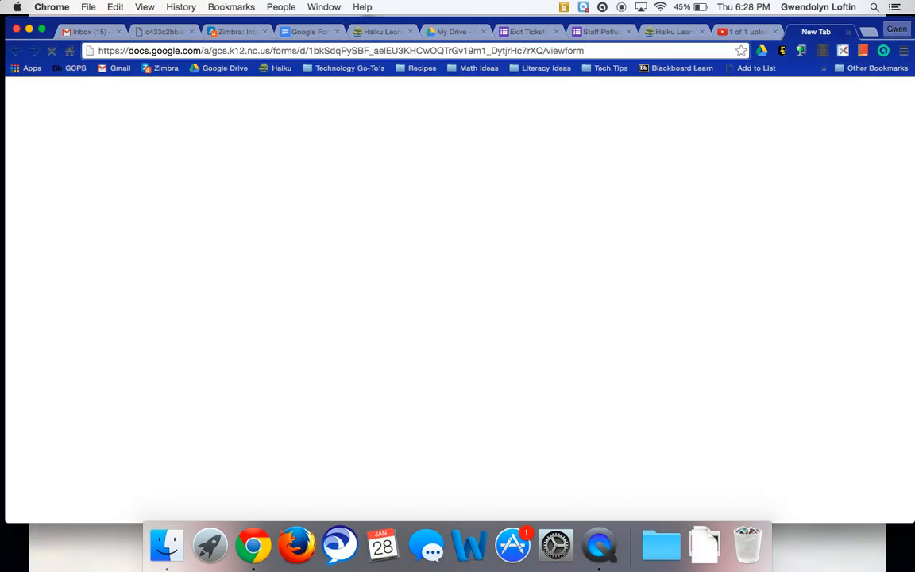
scroll(177, 391, down, 4)
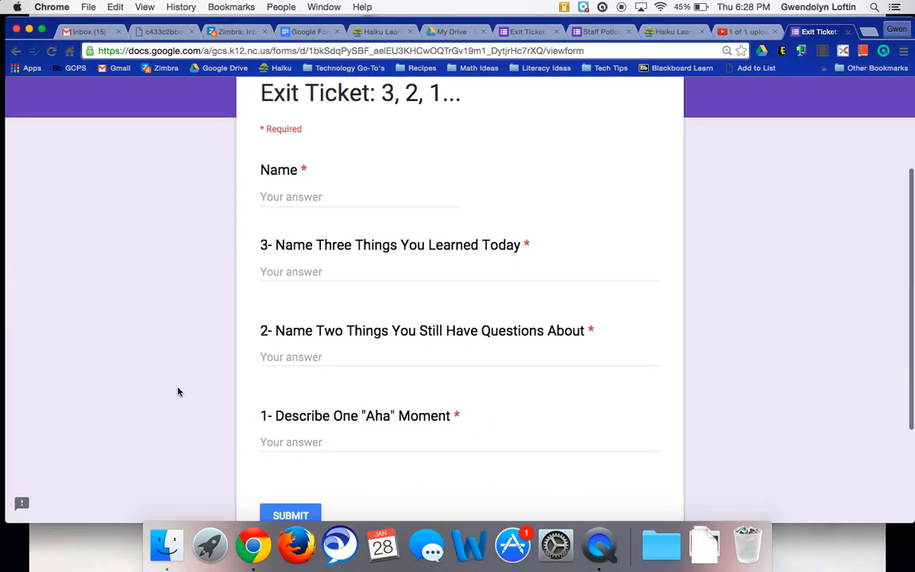
scroll(178, 390, down, 1)
scroll(178, 391, down, 1)
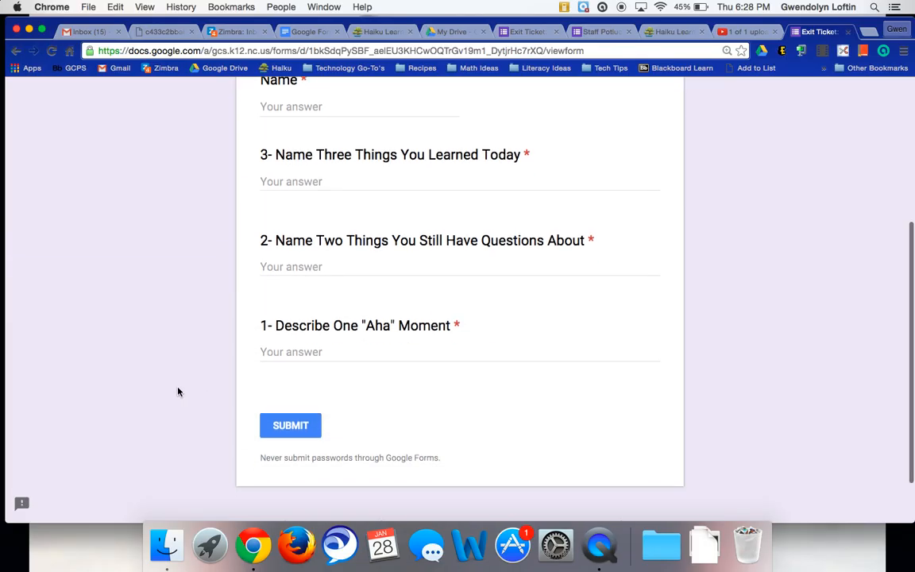
scroll(178, 390, up, 5)
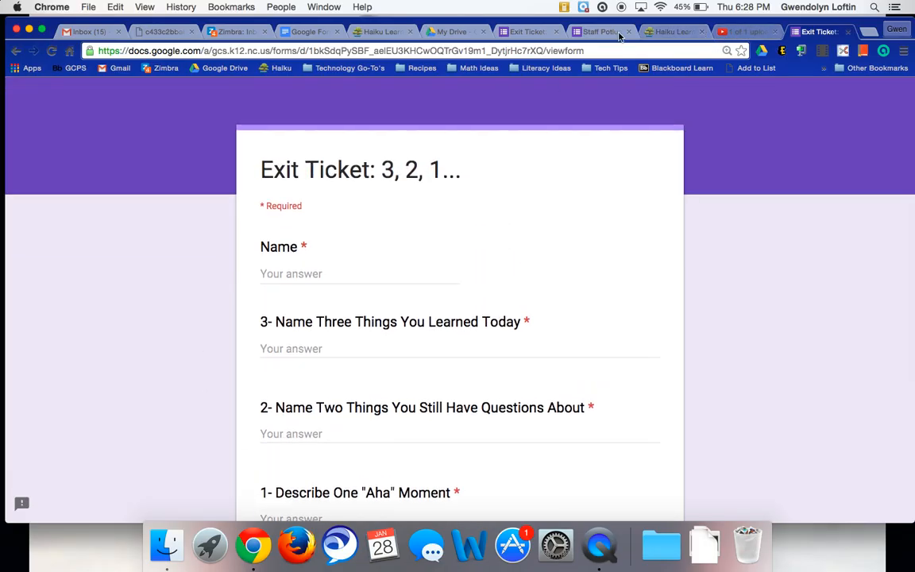
- Return to the form editor, dismiss the send dialog, and add a section after the Name question titled "THREE"
click(539, 36)
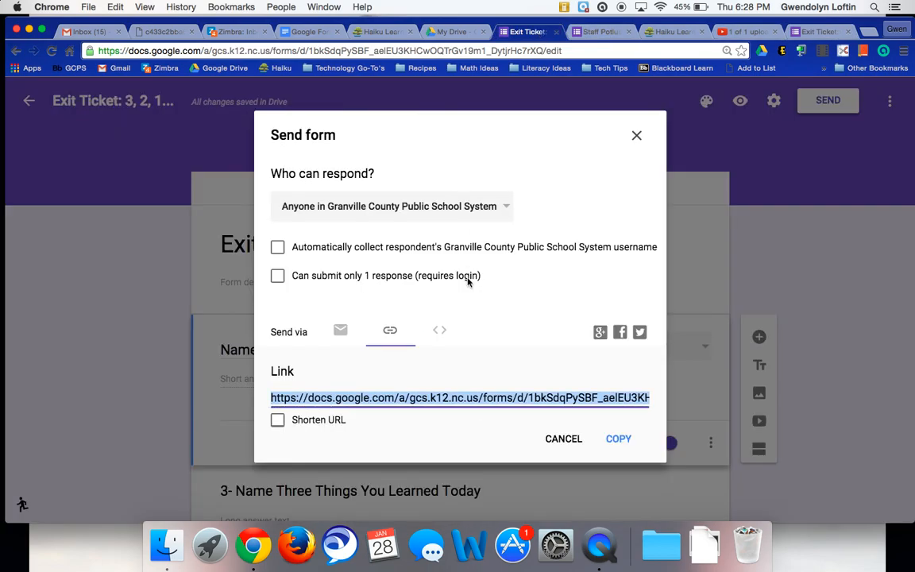
click(636, 137)
scroll(646, 326, down, 3)
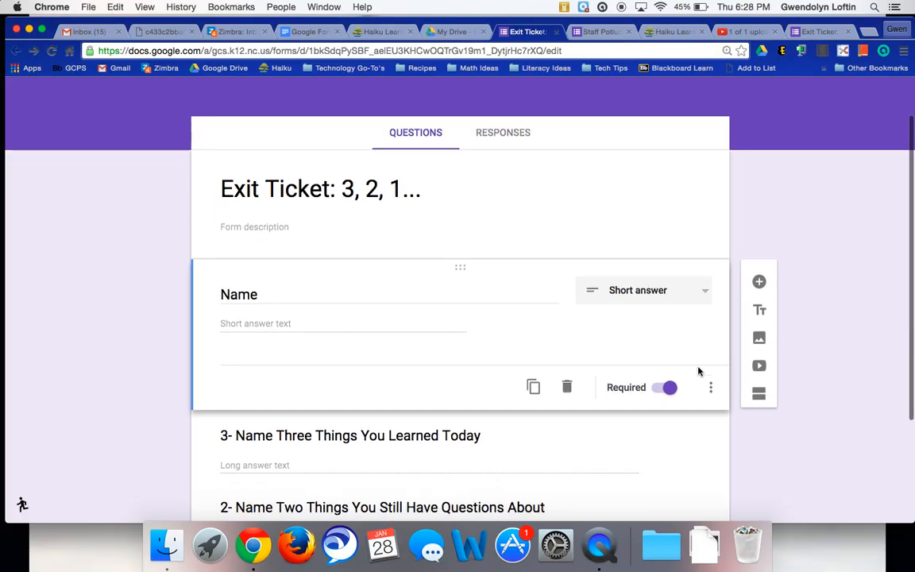
click(759, 396)
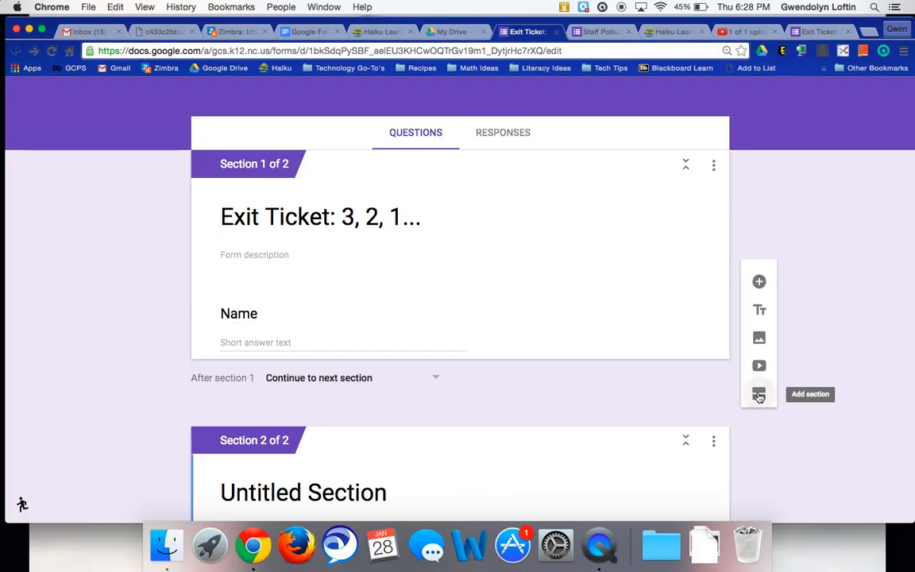
scroll(493, 293, down, 3)
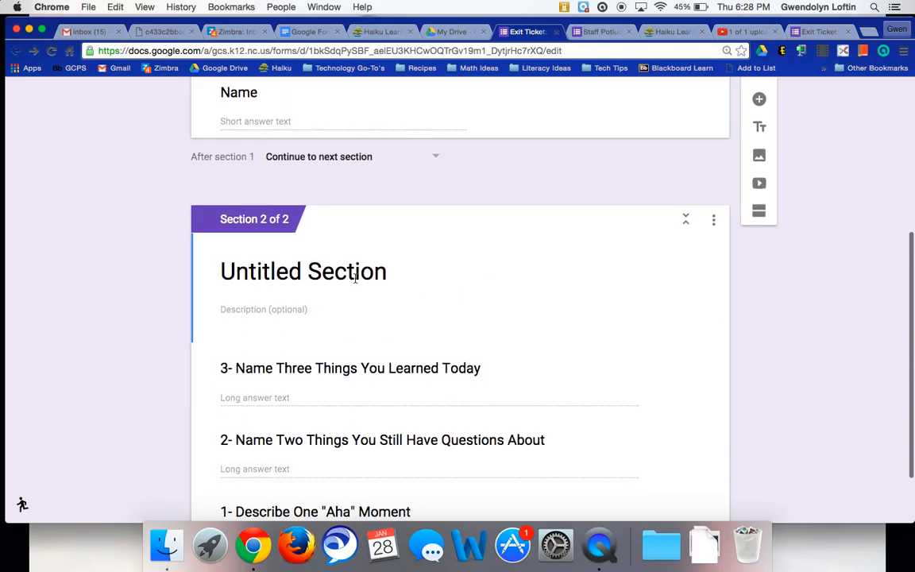
click(355, 277)
text(THREE)
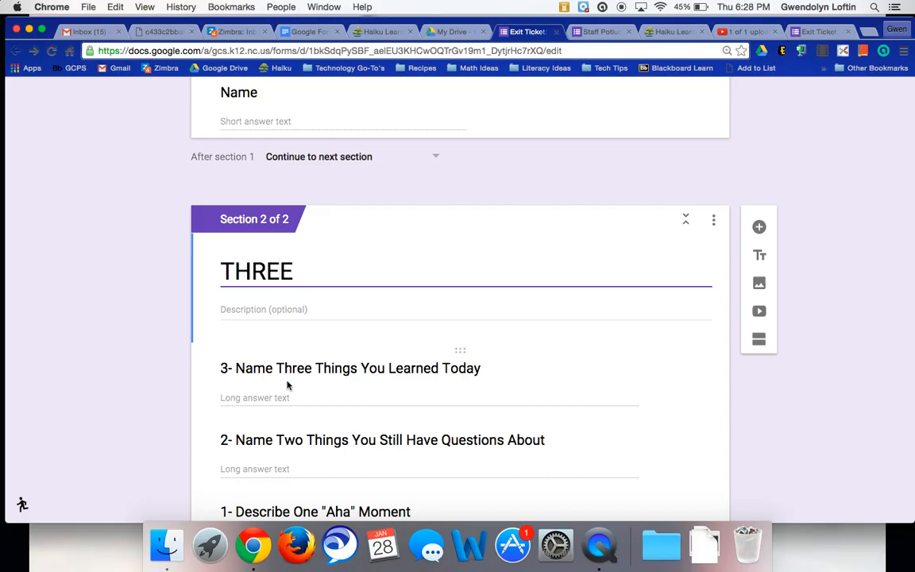
- Add a section after the "2- Name Two Things You Still Have Questions About" question and title it "TWO"
click(547, 423)
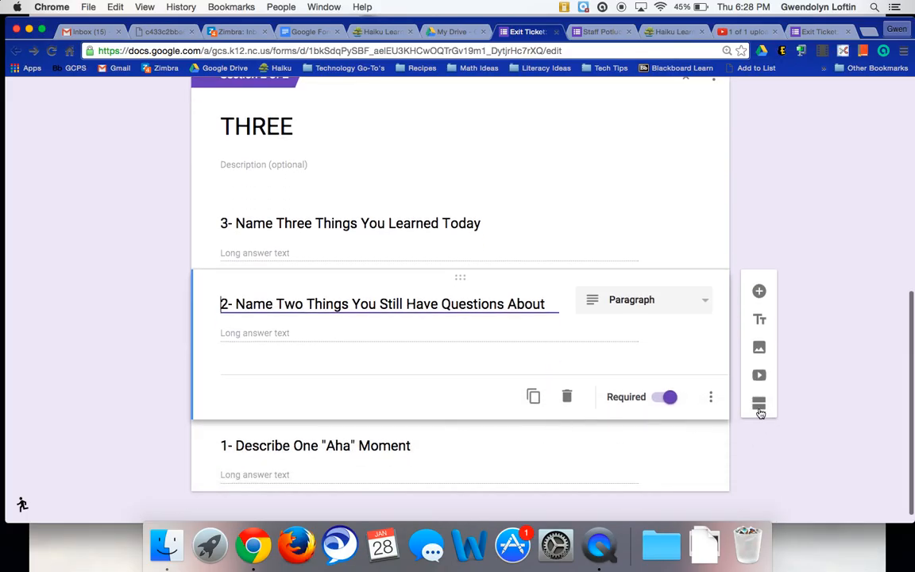
click(758, 404)
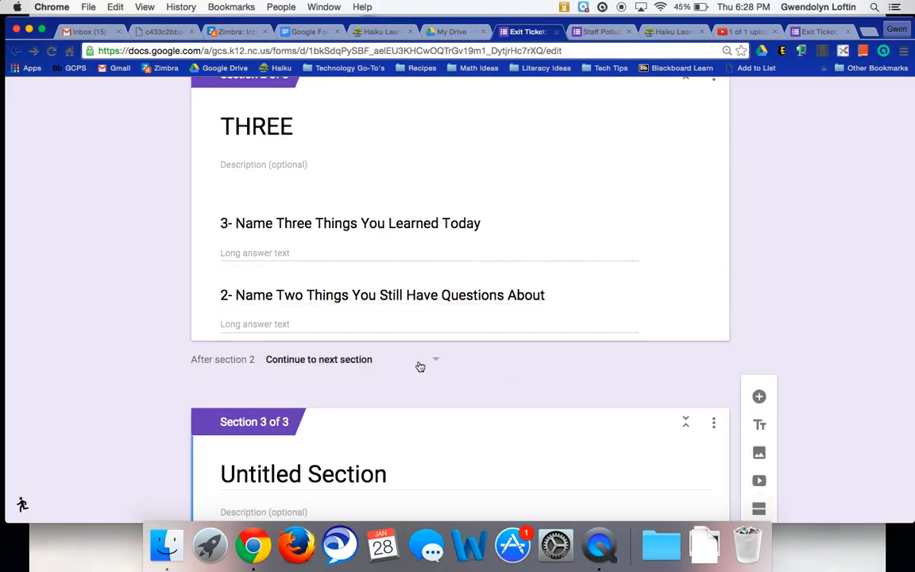
click(358, 473)
text(TWO)
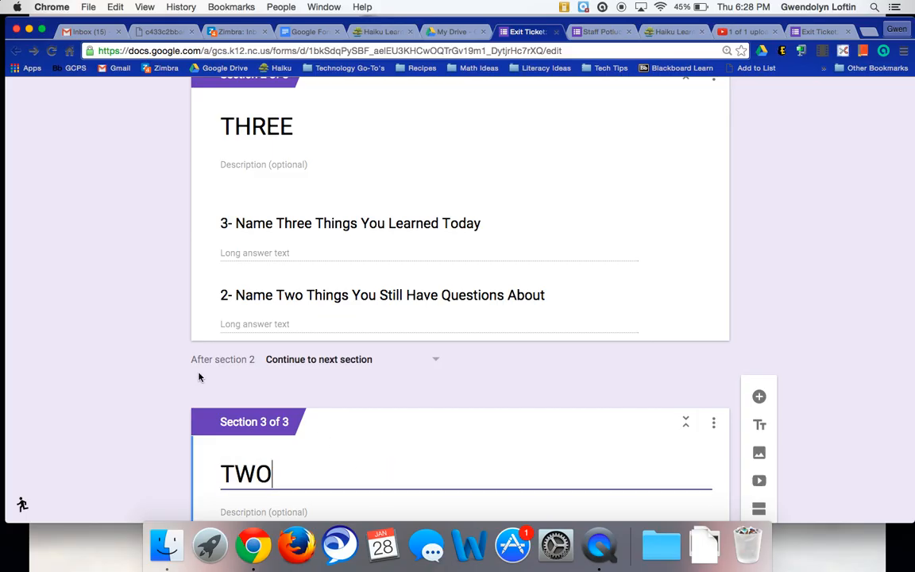
- Move the "2- Name Two Things You Still Have Questions About" question into the TWO section, above the "Aha" moment question
scroll(198, 377, down, 2)
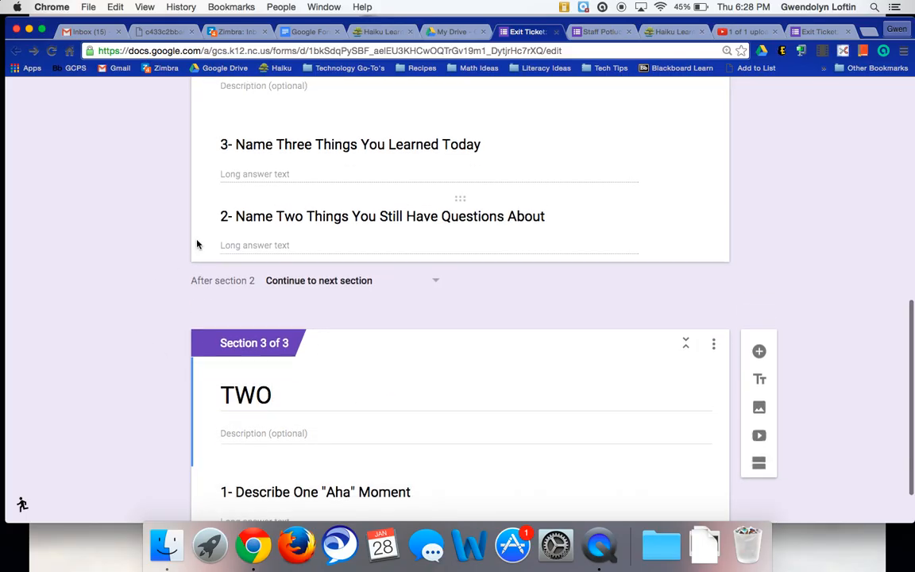
click(259, 201)
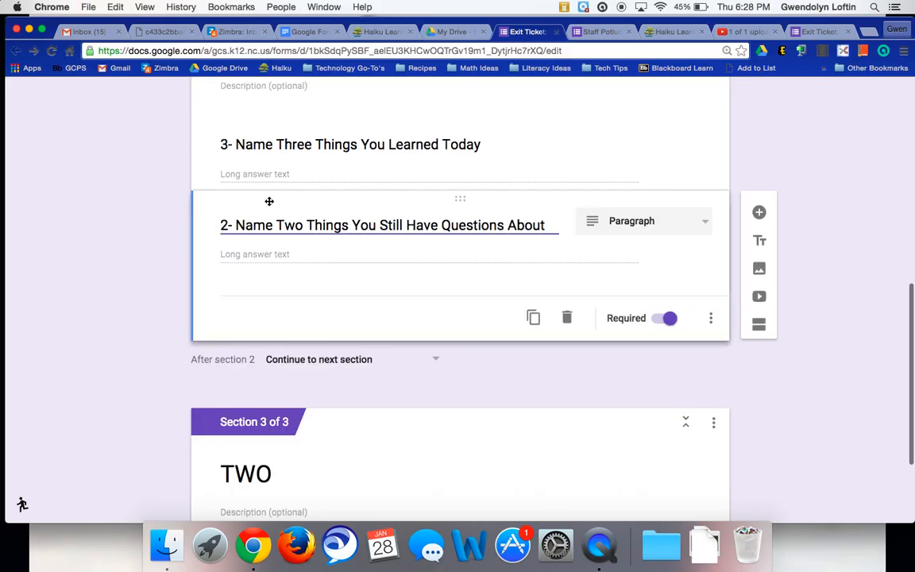
scroll(265, 204, down, 2)
drag(283, 140, 301, 303)
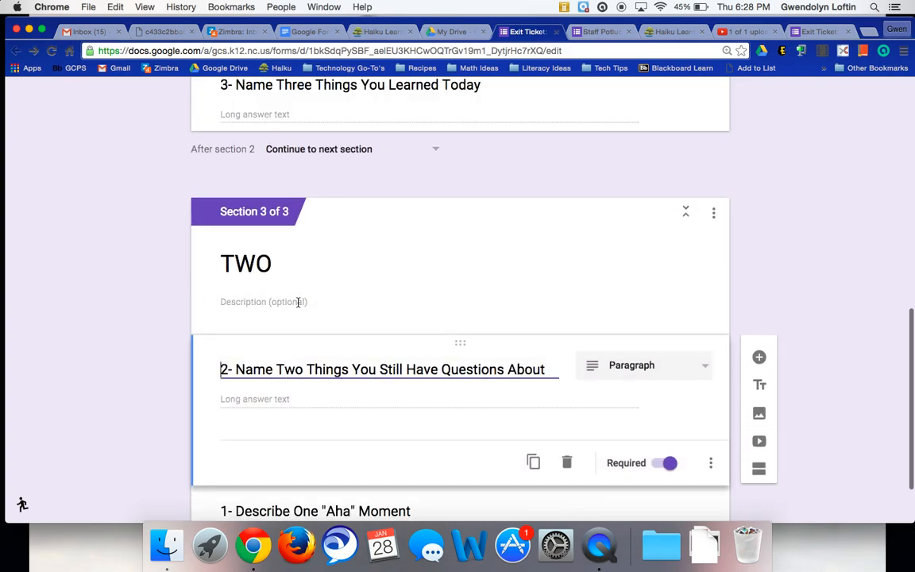
- Add a section between the "Two Things" question and the "Aha" moment question, and title it "ONE"
scroll(173, 311, up, 4)
scroll(172, 311, up, 1)
scroll(172, 311, up, 3)
scroll(173, 310, down, 3)
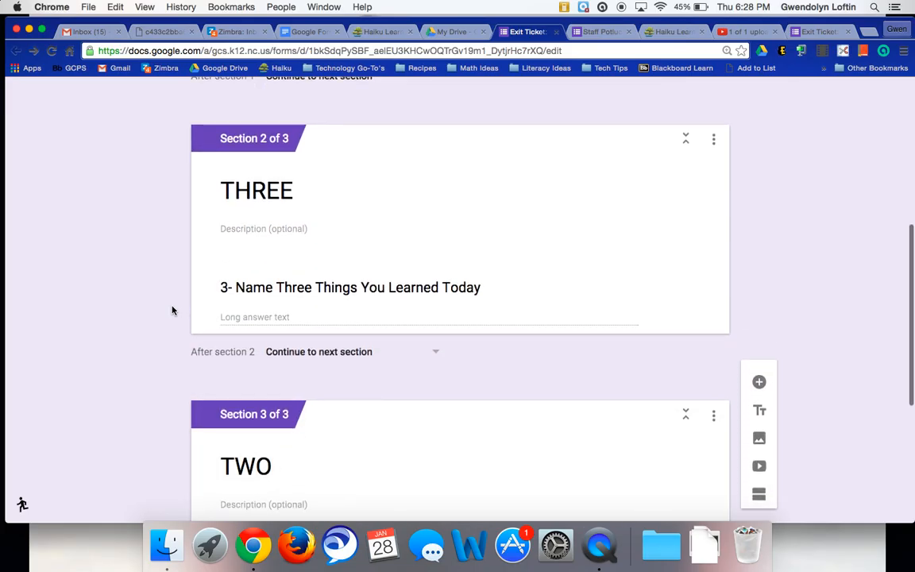
scroll(173, 310, down, 2)
scroll(172, 311, down, 2)
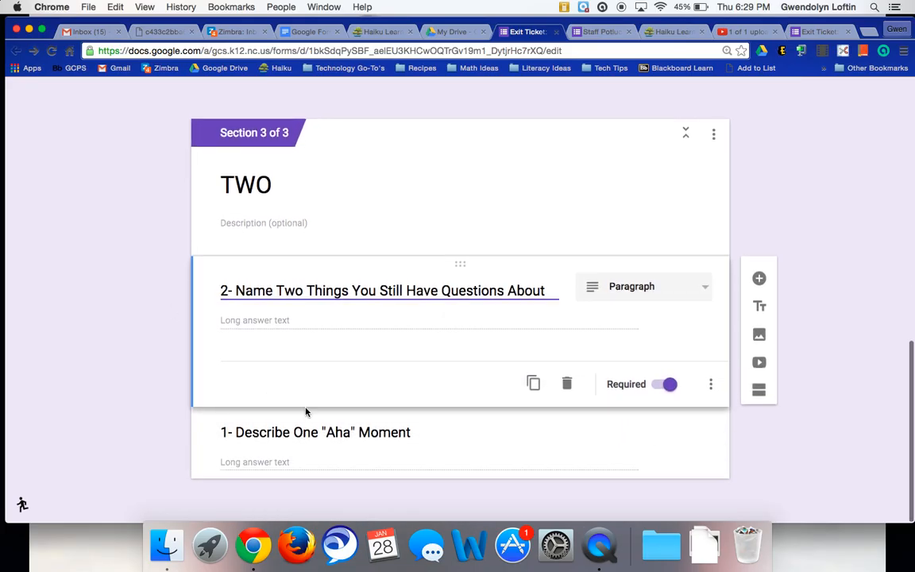
click(760, 390)
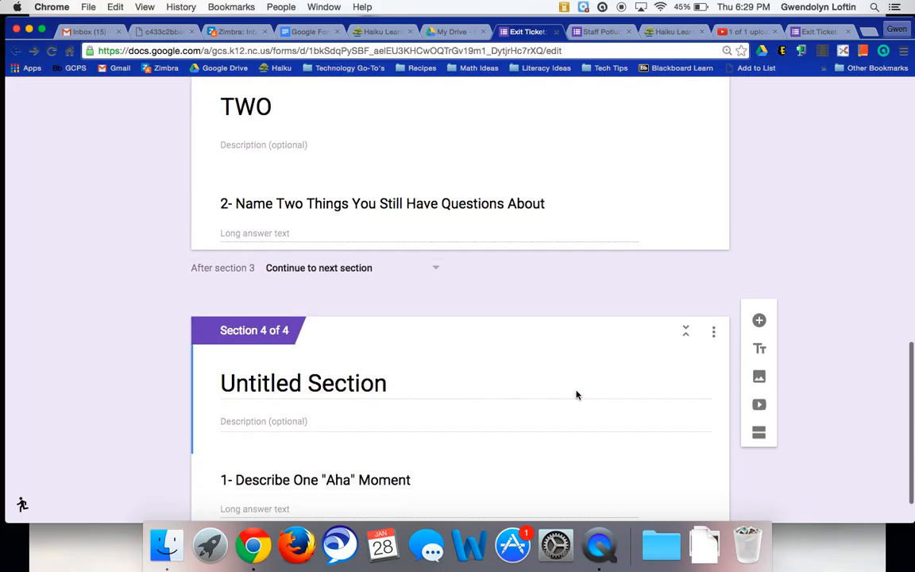
click(309, 335)
text(ONE)
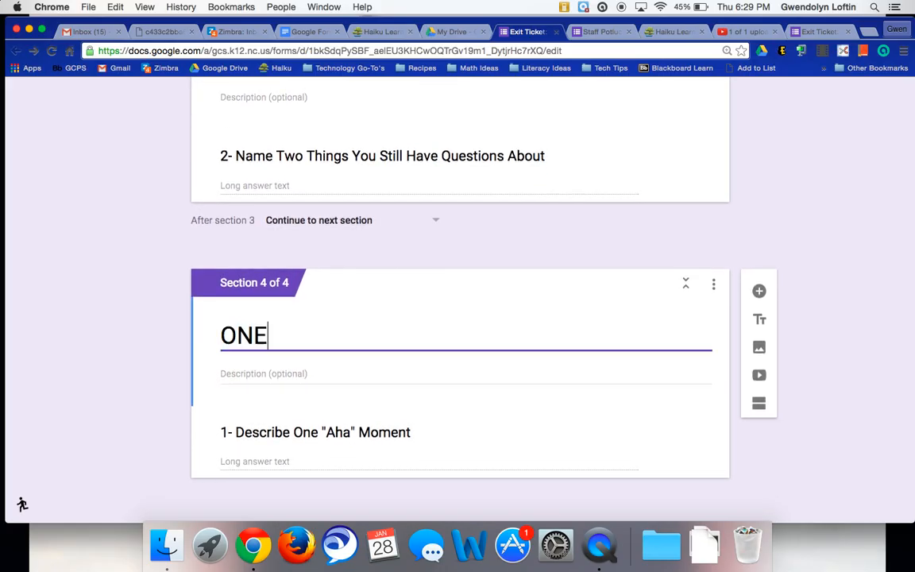
- Review the form's sections and the question each one contains
scroll(103, 314, up, 6)
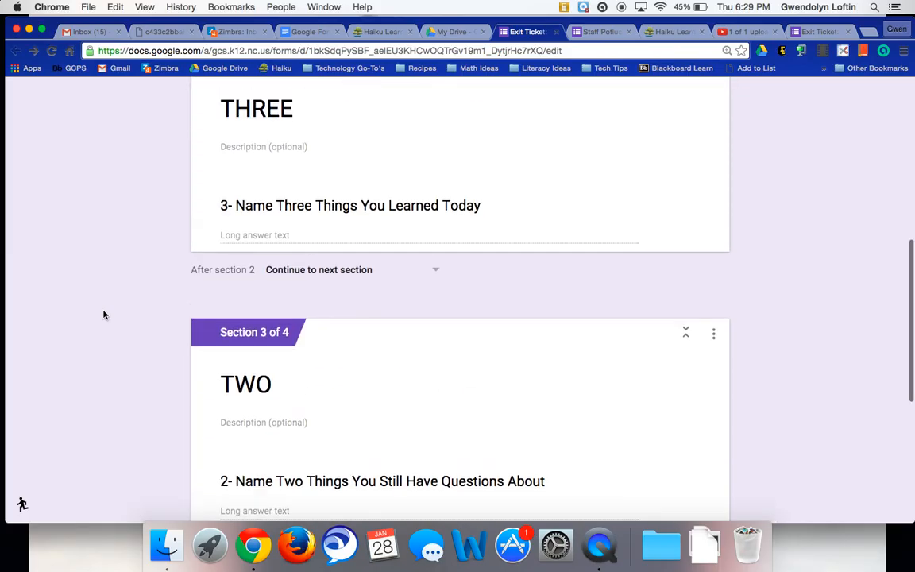
scroll(103, 314, up, 3)
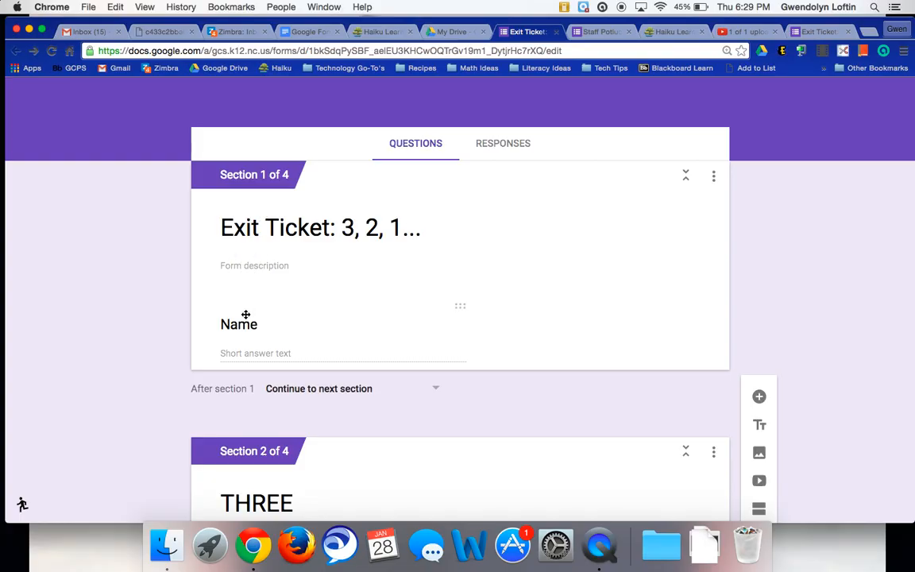
scroll(245, 315, down, 5)
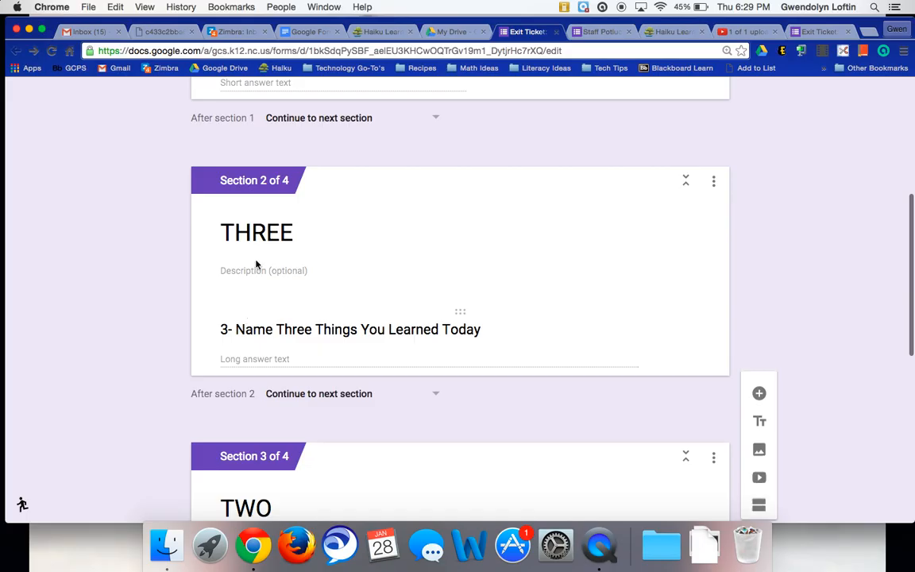
scroll(400, 262, down, 6)
scroll(400, 262, down, 2)
scroll(400, 262, up, 15)
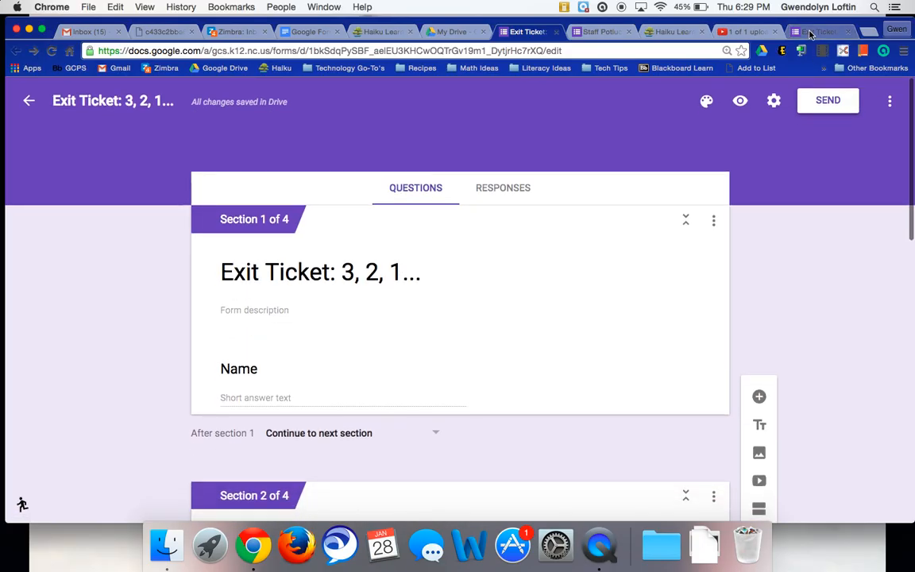
- Reload the live form in its browser tab, enter the respondent's first name and continue to the next page
click(810, 32)
key(super+r)
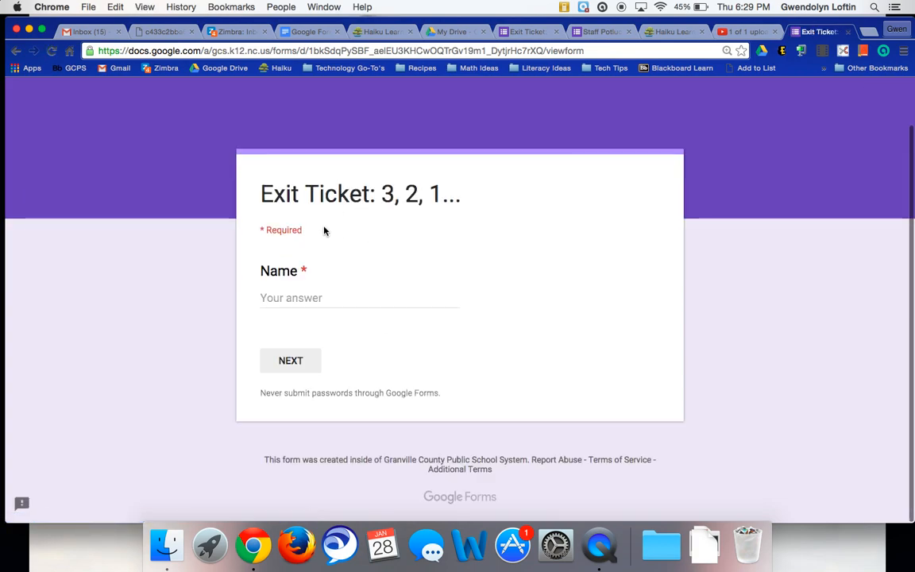
click(299, 298)
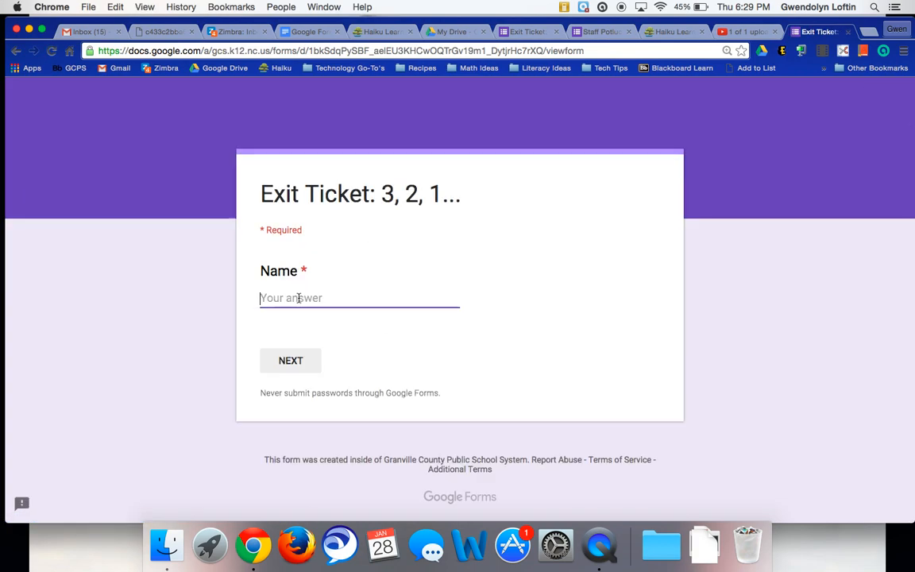
text(Gwen)
click(289, 359)
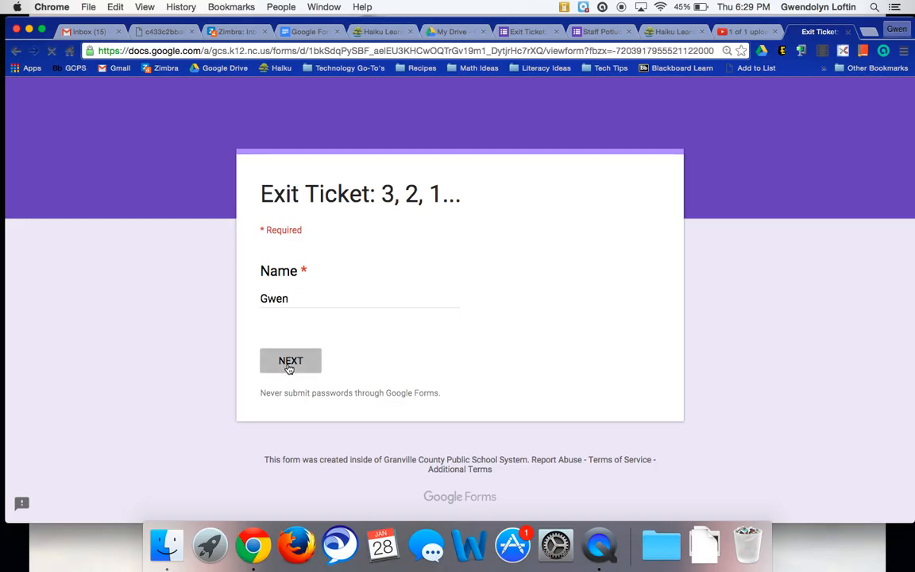
- Answer the THREE page's question with "I learned..." and the TWO page's question with "Two things...", continuing to the next page after each
scroll(296, 356, down, 3)
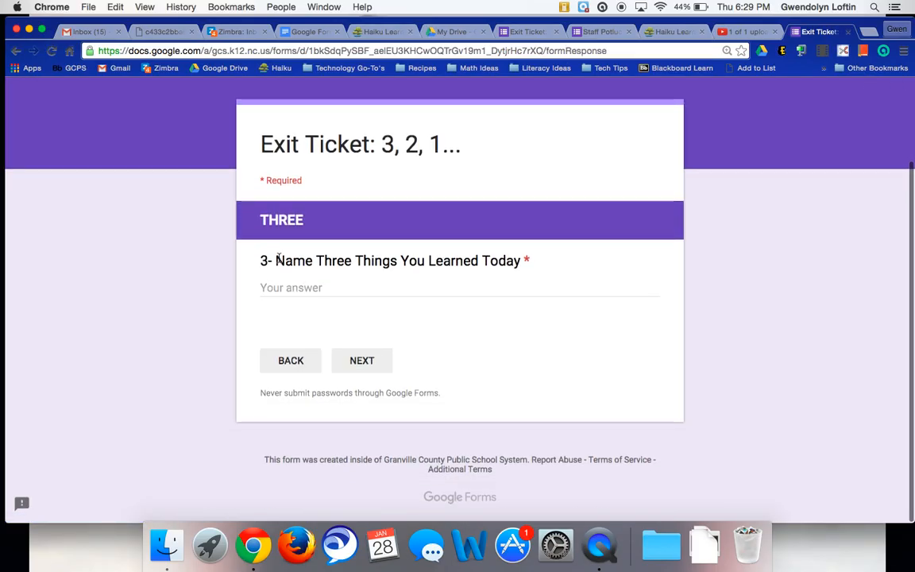
click(348, 288)
text(I learned...)
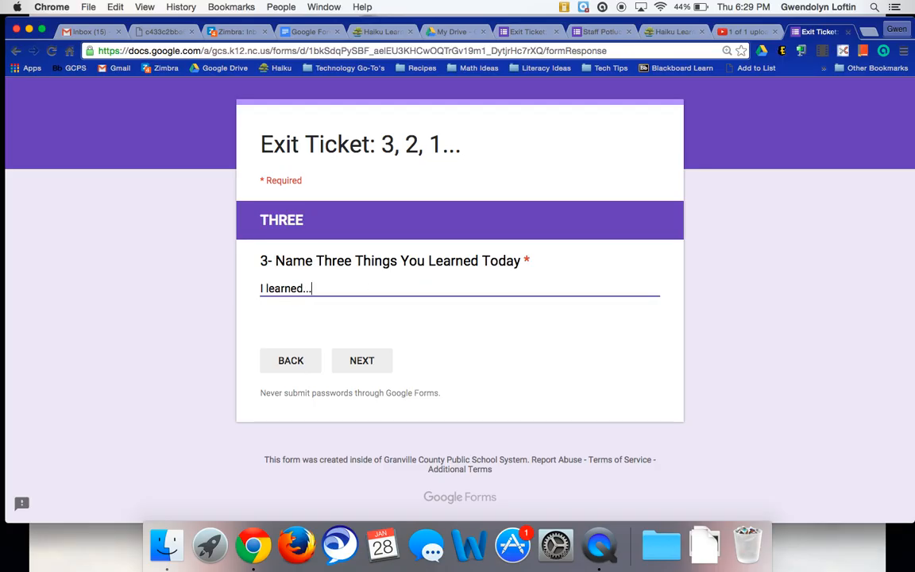
click(361, 361)
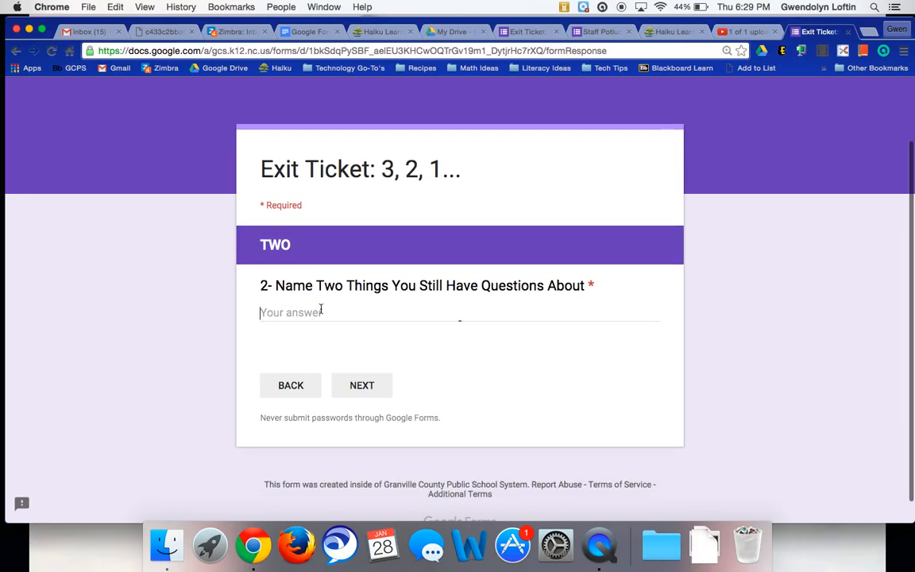
text(Two things...)
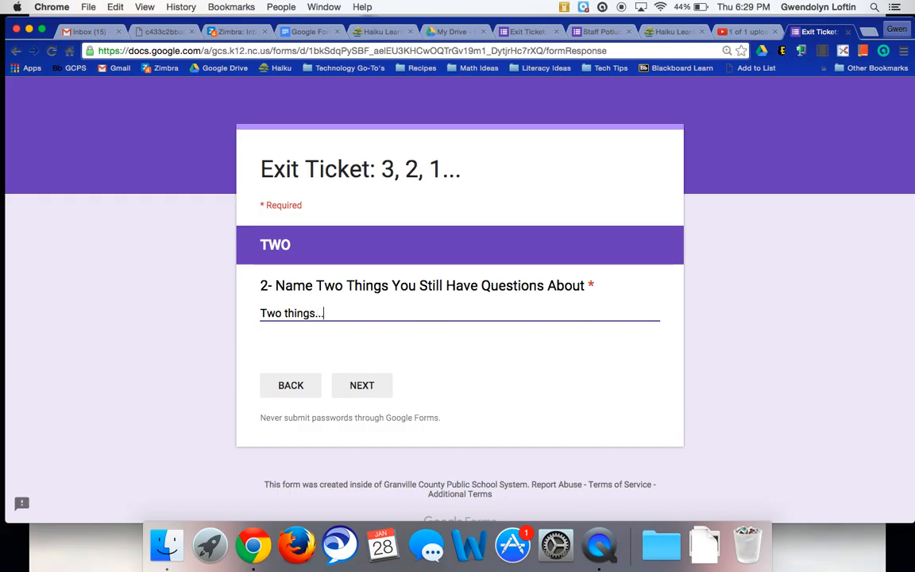
click(362, 384)
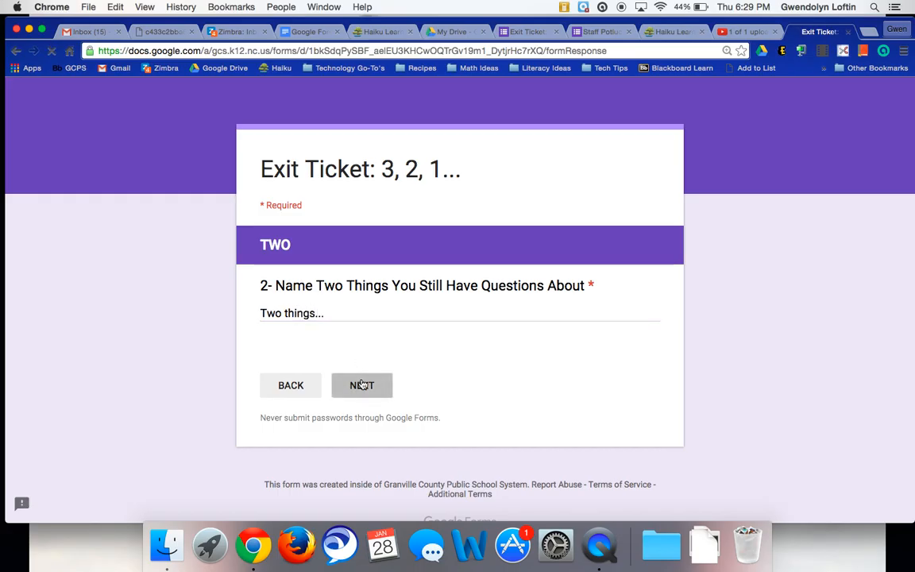
- Answer the "Aha" moment question on the form's ONE page with "One aha moment..."
scroll(334, 355, down, 1)
click(313, 385)
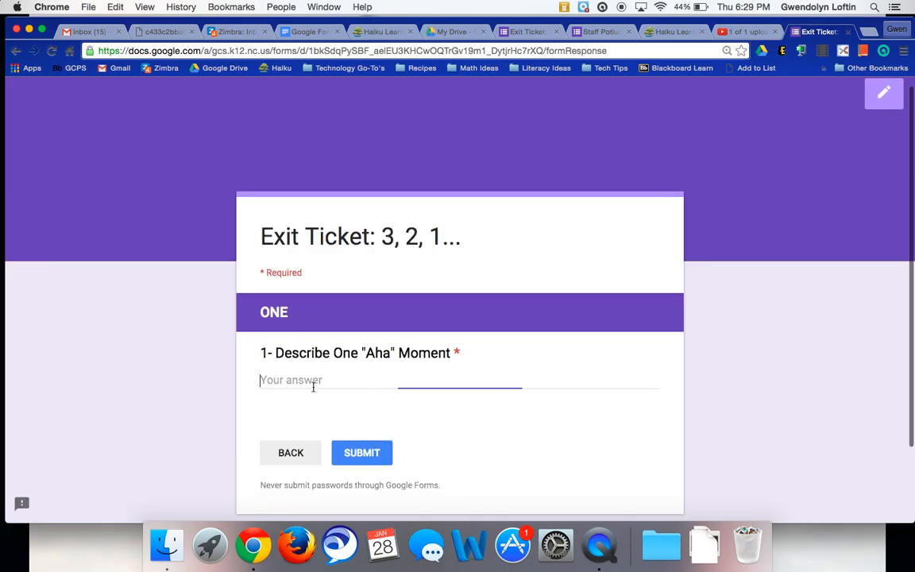
text(One aha momen)
click(369, 456)
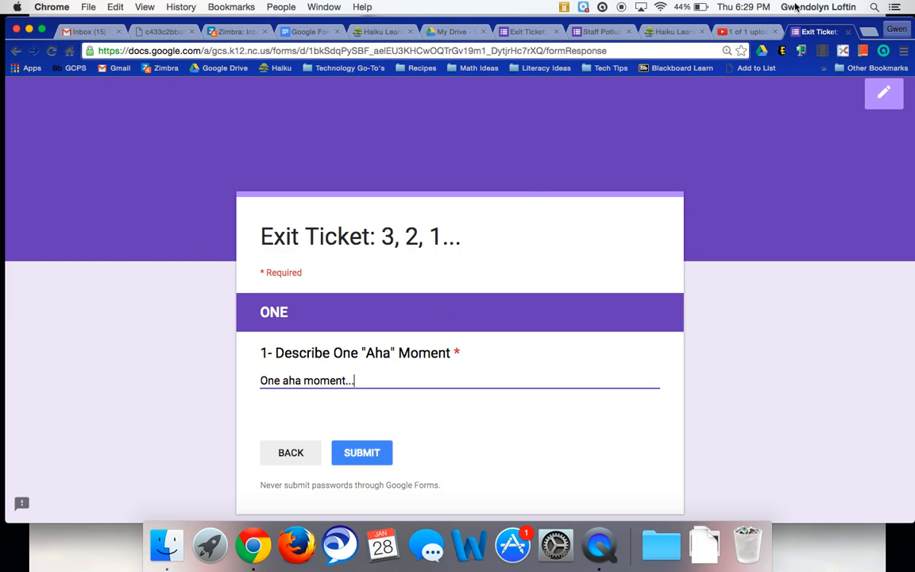
- Return to the form's editing tab and review its sections, their titles and the question in each one
click(528, 31)
scroll(694, 276, down, 3)
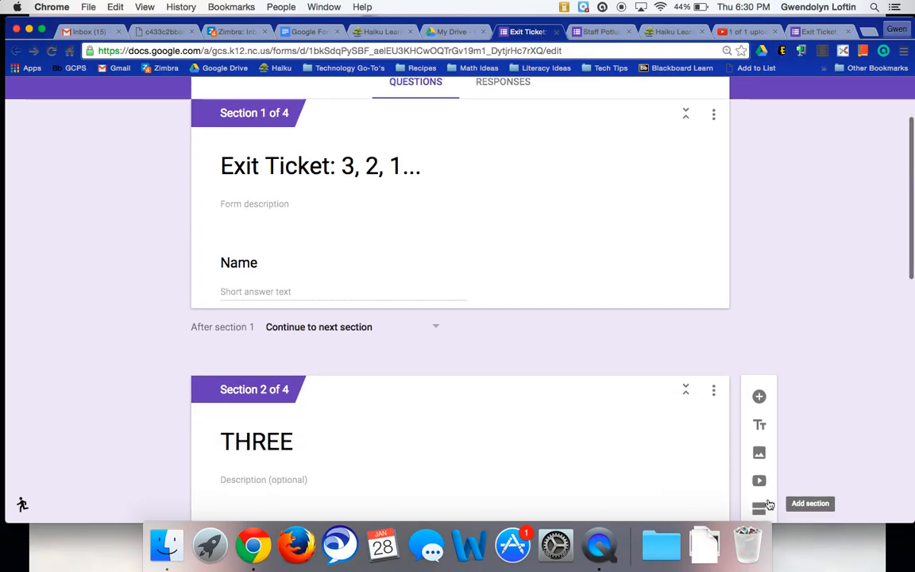
scroll(758, 496, down, 2)
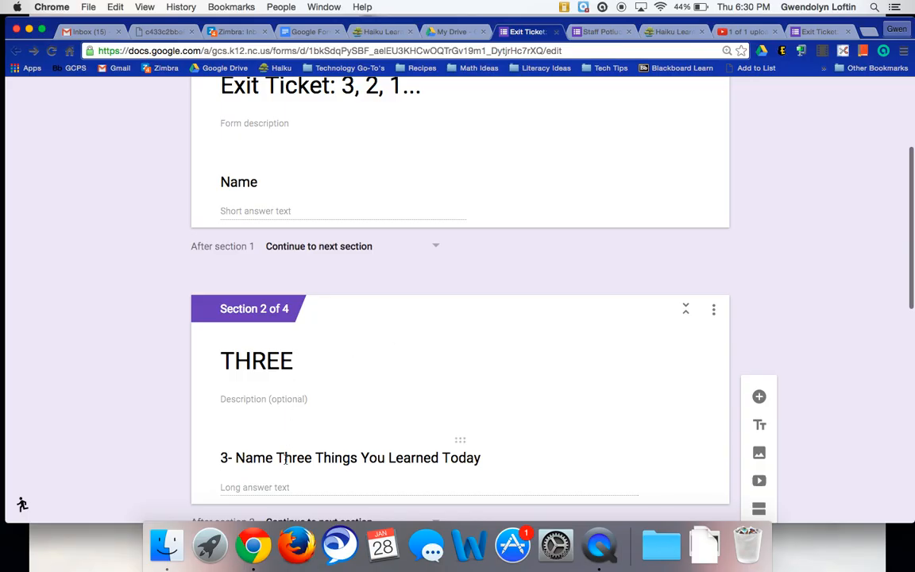
click(338, 439)
drag(400, 440, 394, 356)
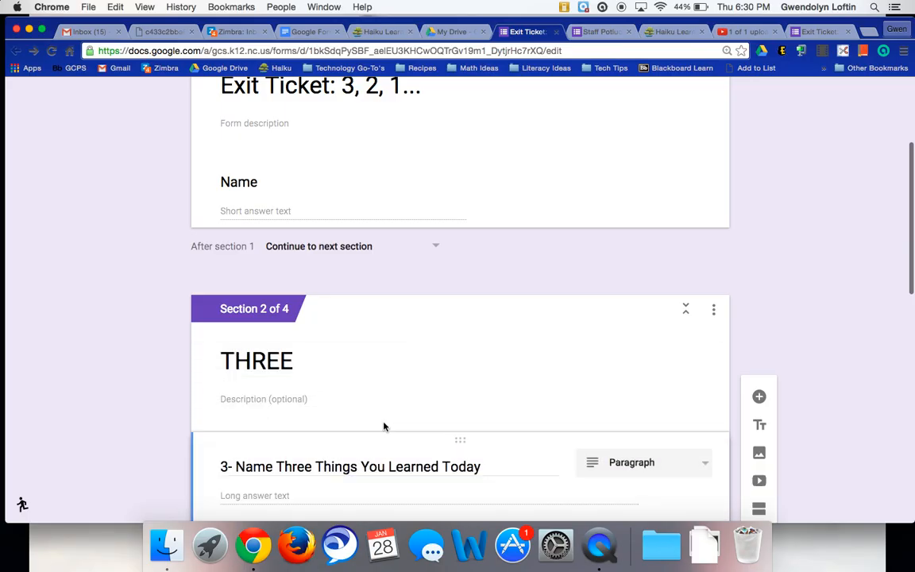
scroll(370, 427, down, 4)
scroll(366, 428, down, 10)
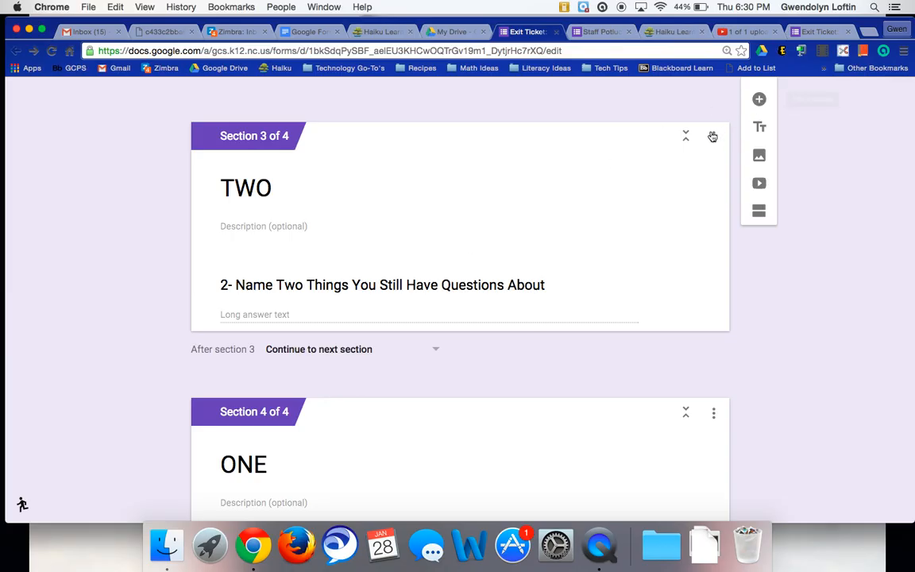
scroll(715, 127, up, 3)
scroll(724, 155, up, 5)
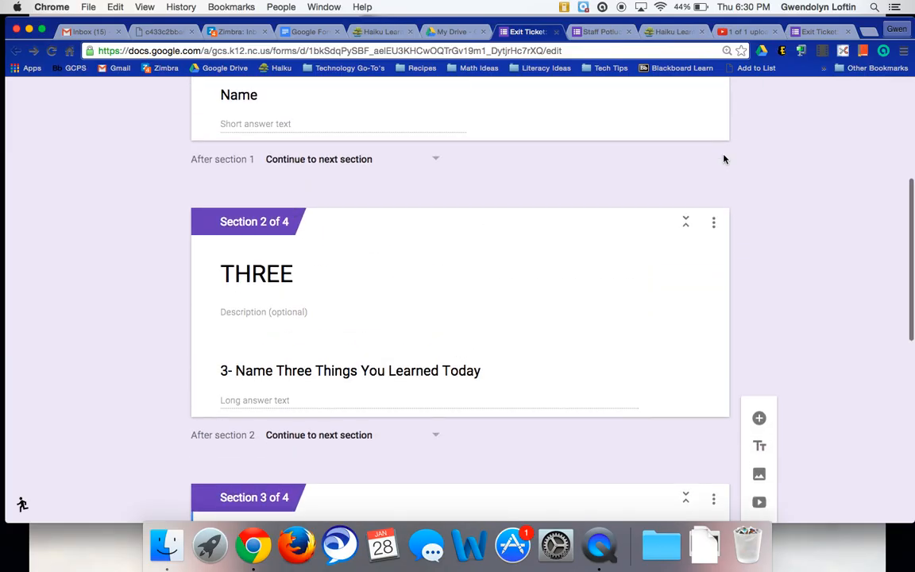
scroll(723, 159, down, 4)
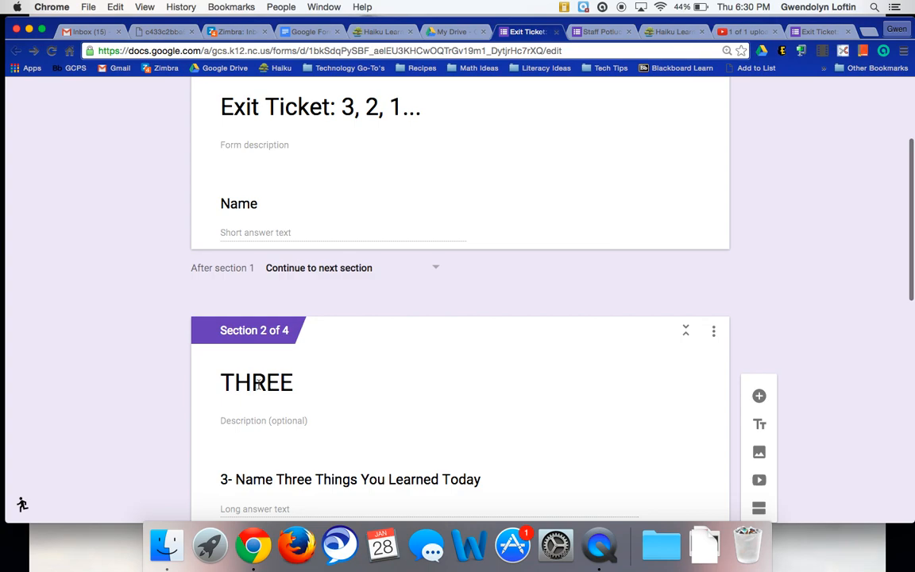
scroll(266, 324, down, 2)
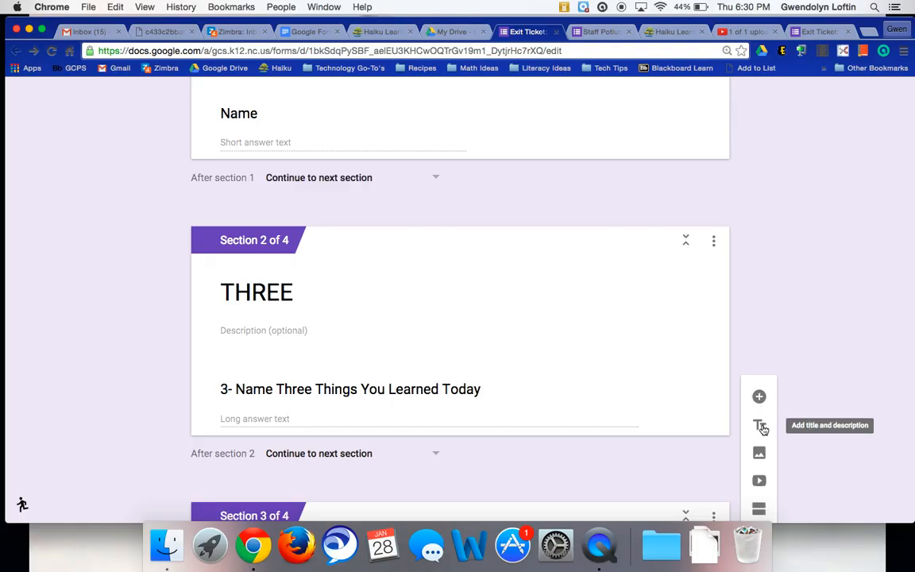
scroll(759, 454, down, 1)
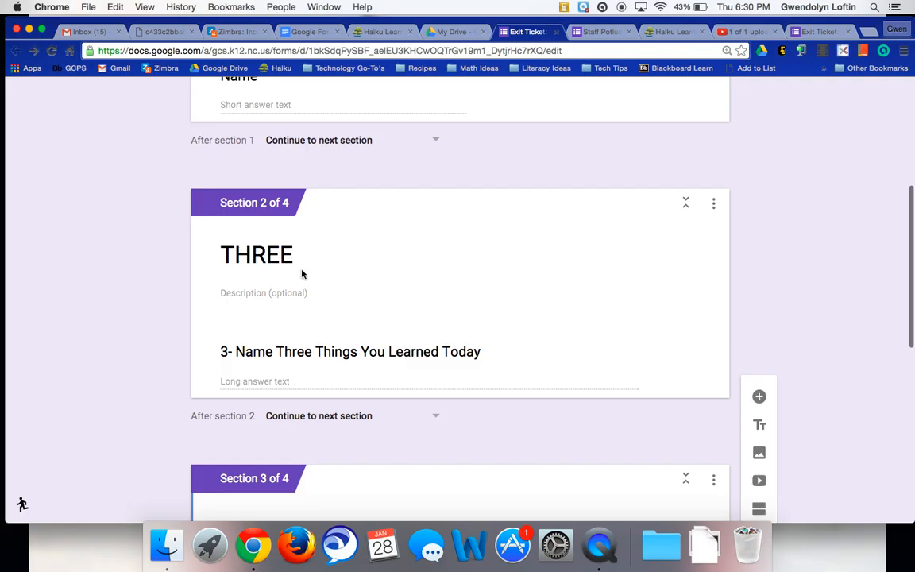
- Add a title and description block above the question in the THREE section, and title it "Enter title here"
double_click(271, 246)
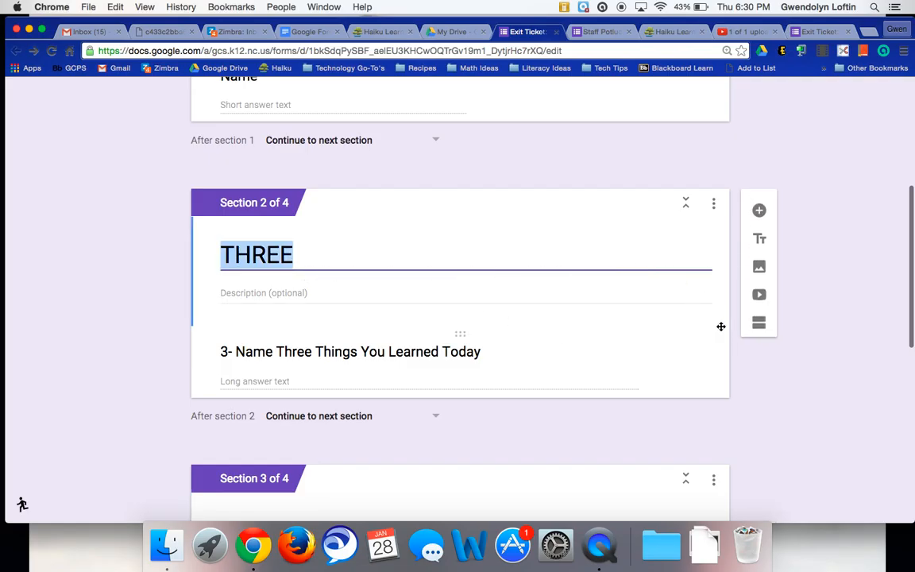
scroll(691, 319, down, 4)
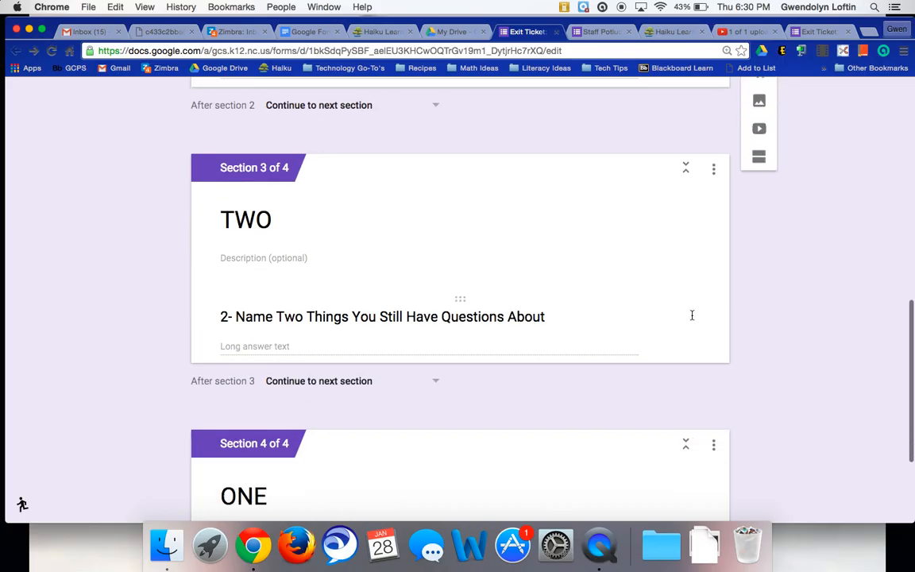
scroll(692, 318, up, 7)
scroll(692, 318, up, 2)
scroll(692, 319, down, 10)
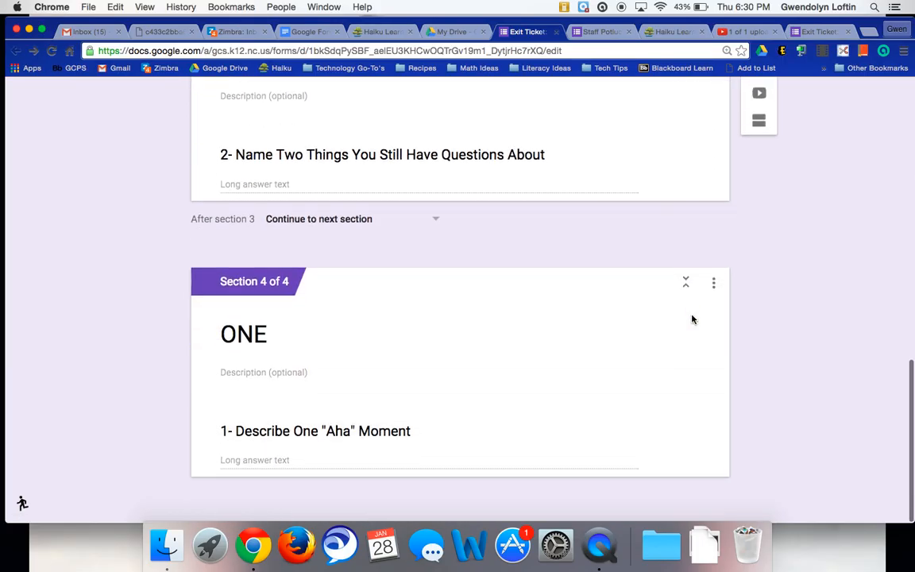
scroll(691, 319, up, 10)
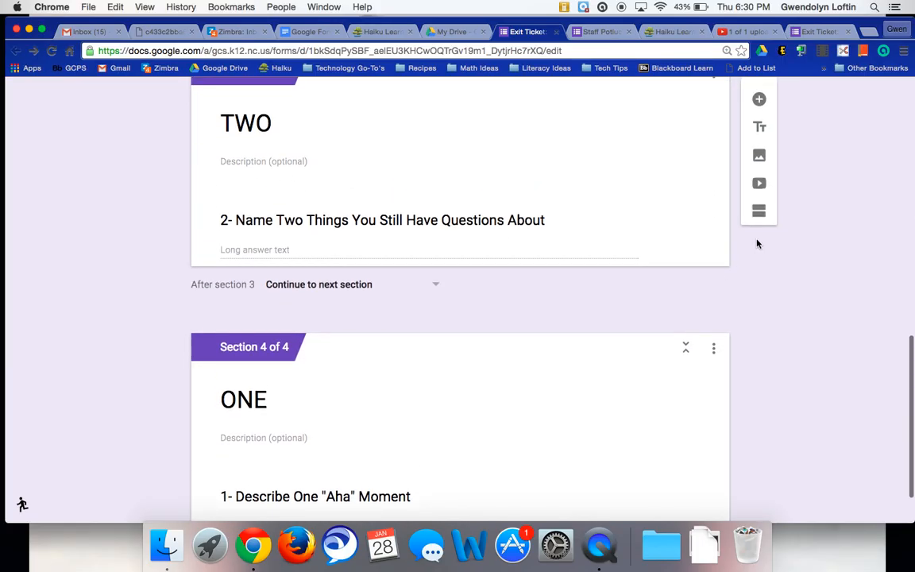
scroll(777, 238, down, 3)
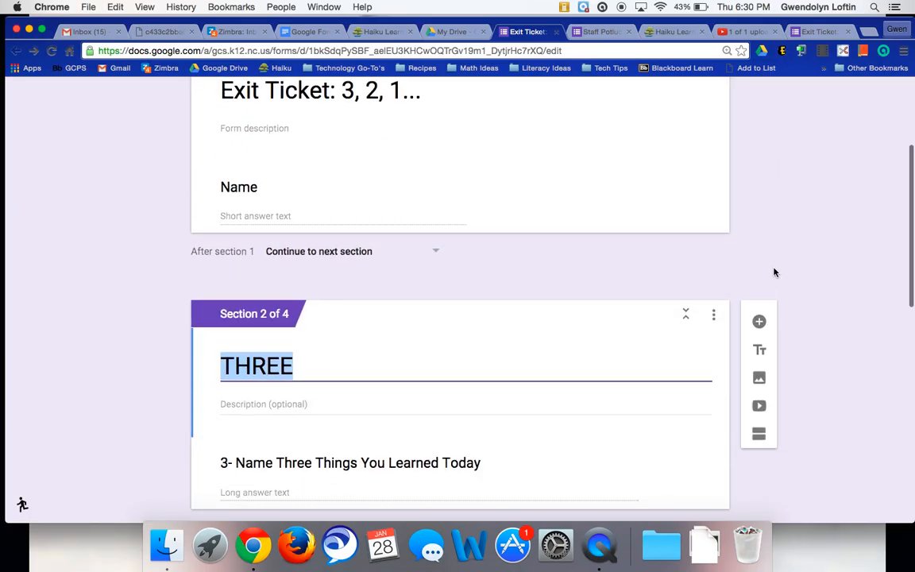
click(760, 349)
scroll(398, 401, down, 1)
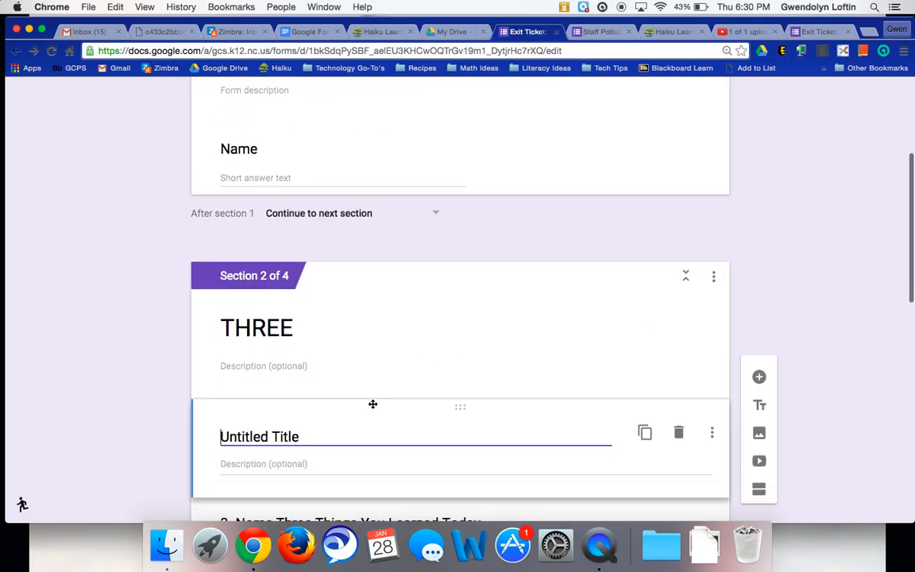
scroll(293, 433, down, 1)
double_click(273, 385)
click(273, 386)
text(E)
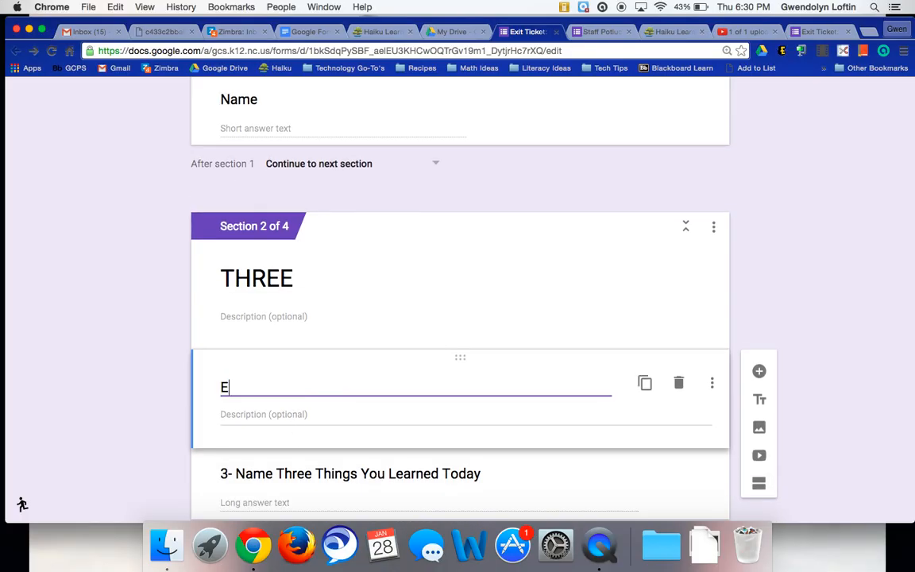
text(nter title here)
click(824, 395)
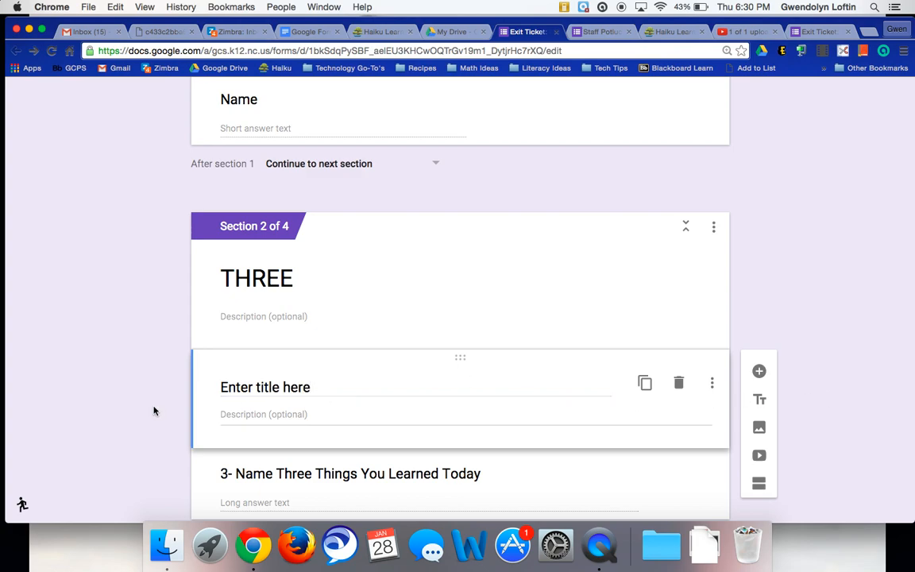
- Delete the "Enter title here" block from the THREE section
scroll(146, 427, down, 2)
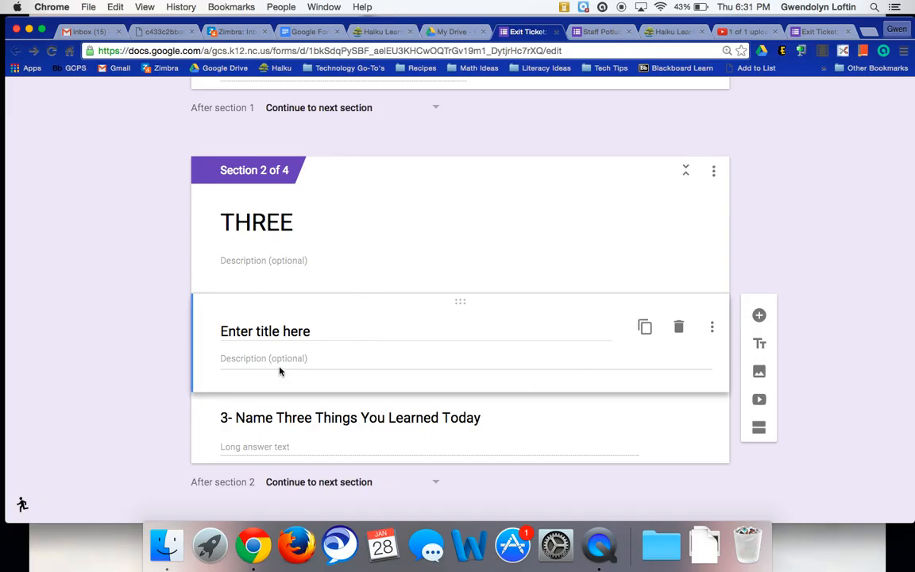
scroll(147, 351, up, 5)
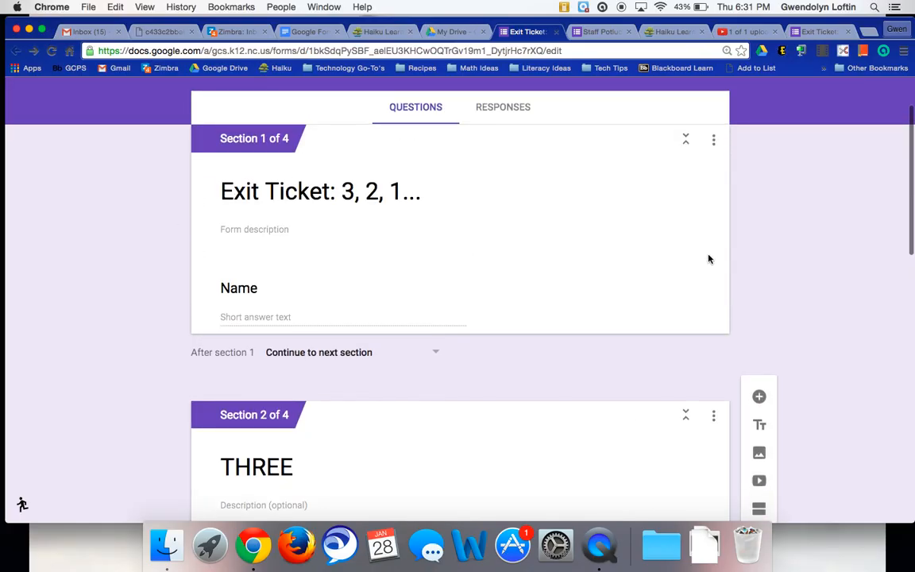
scroll(706, 258, down, 2)
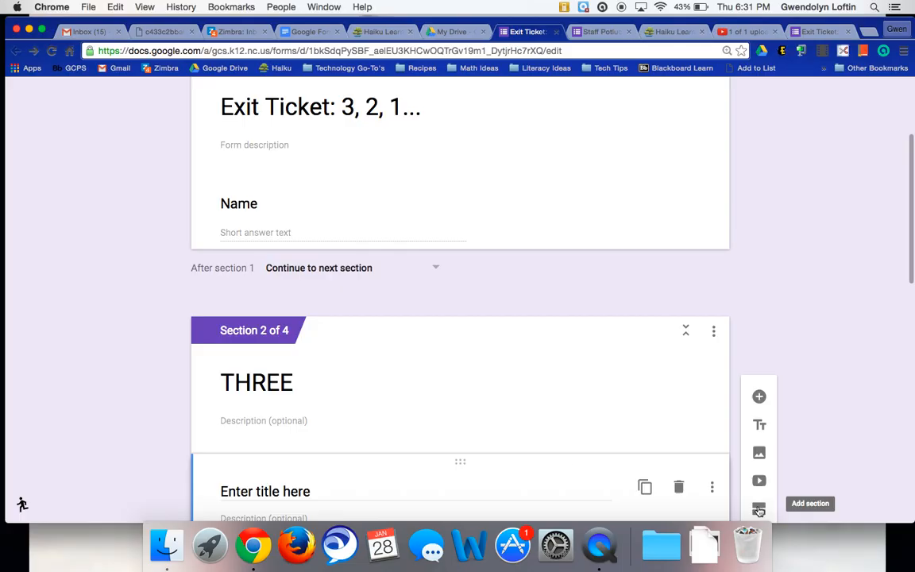
scroll(668, 434, down, 1)
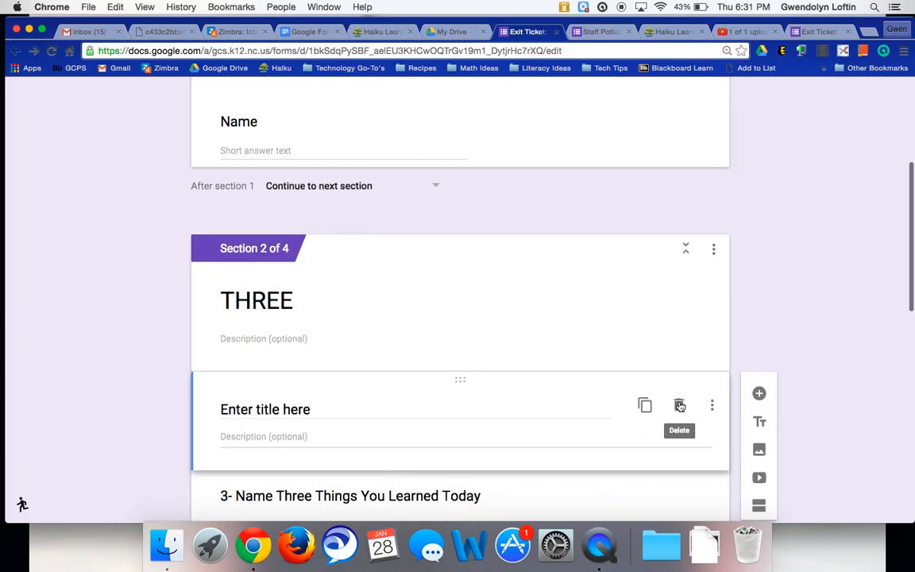
click(679, 406)
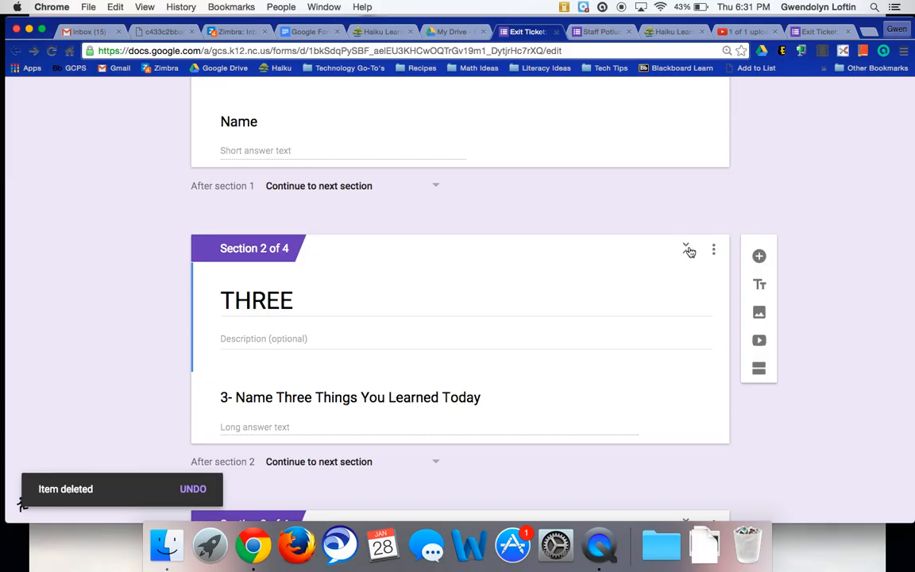